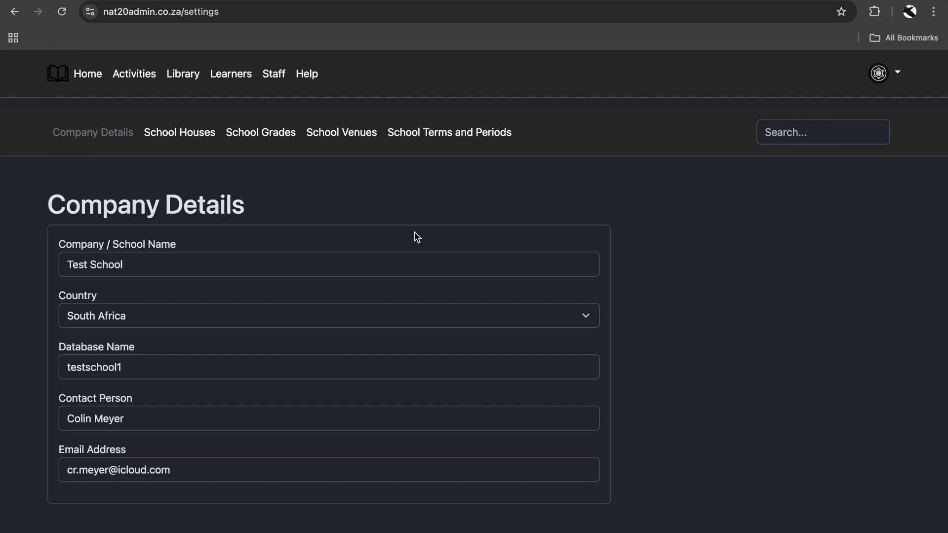
Step: Go to Staff > Staff Management and start adding a new staff member
click(274, 75)
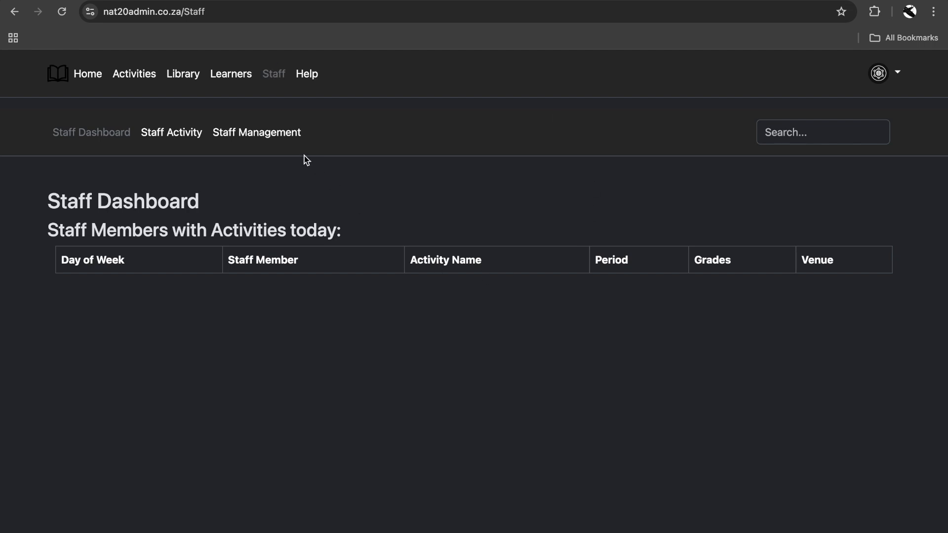
click(274, 134)
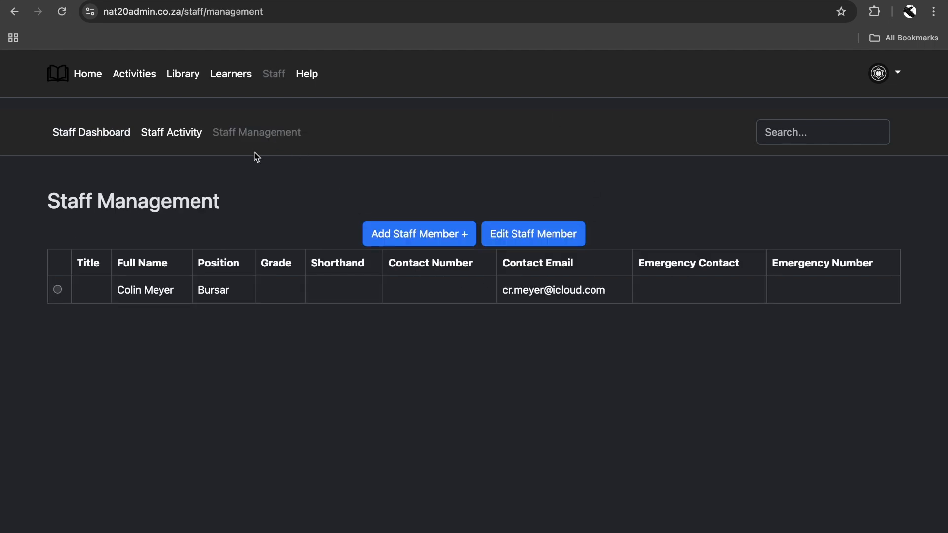
click(445, 244)
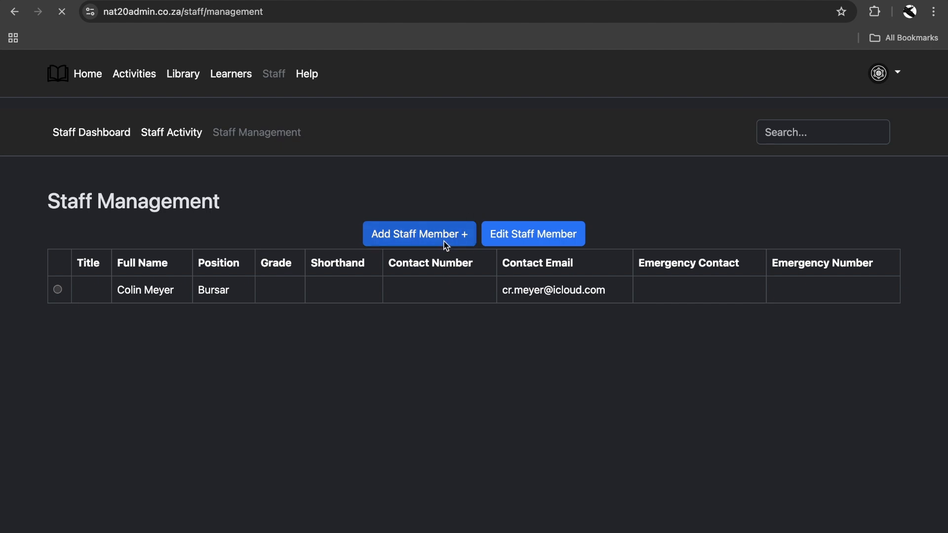
Step: Keep the title Aunty and enter the new staff member's first and last name
click(494, 234)
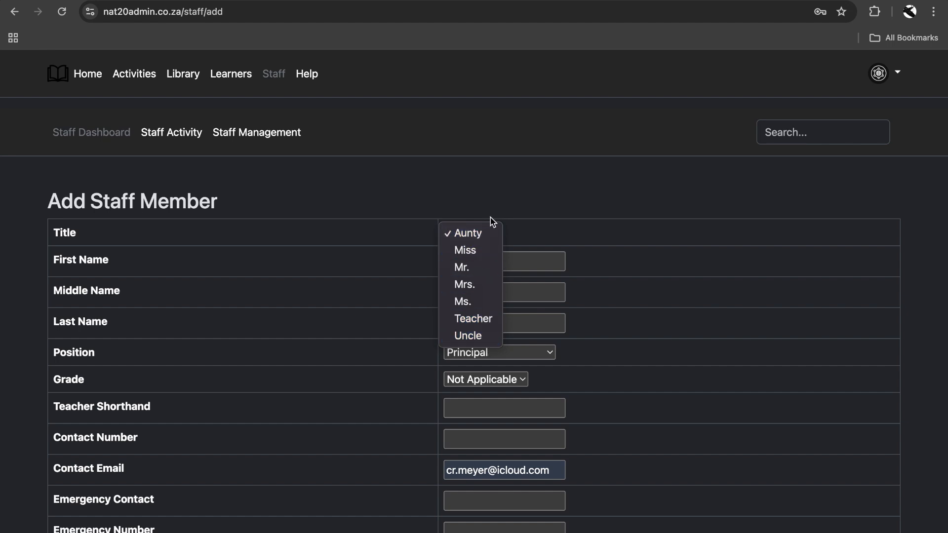
click(590, 254)
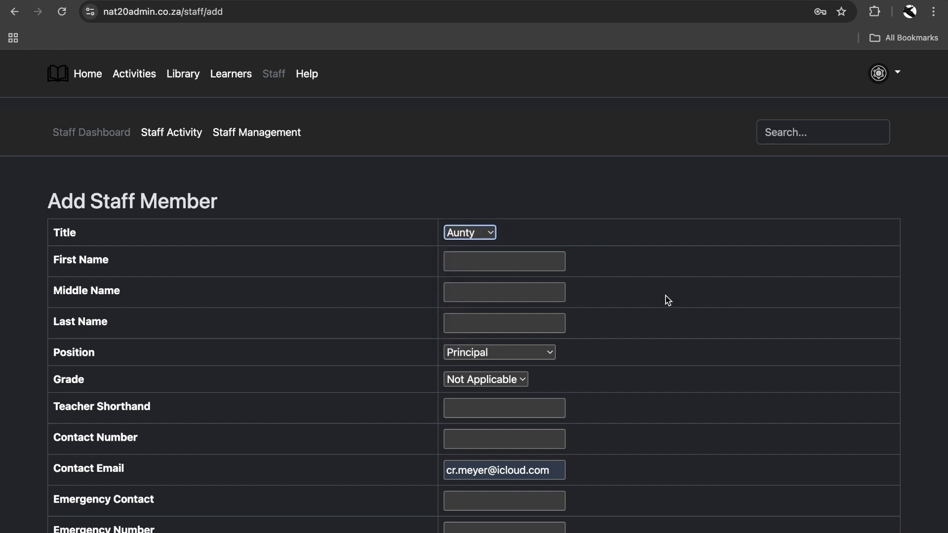
click(541, 265)
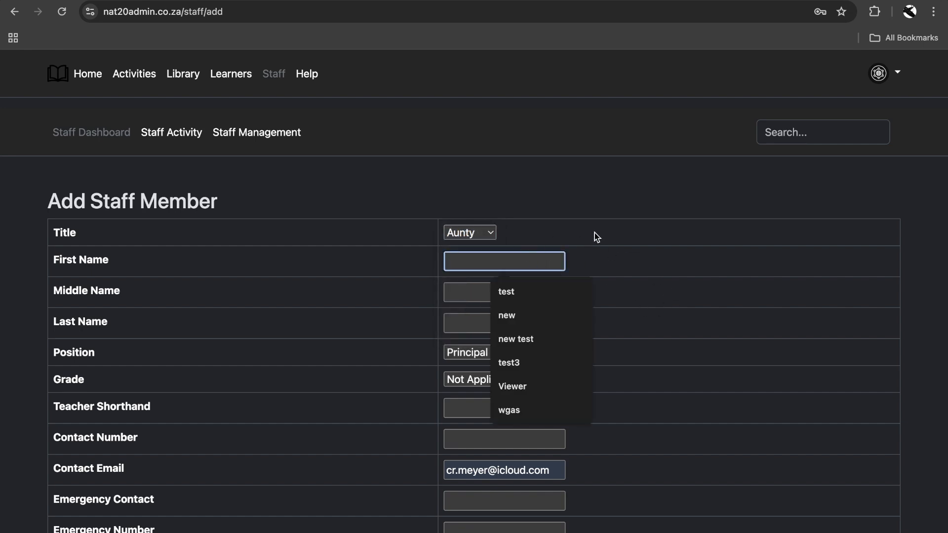
text(Hermin)
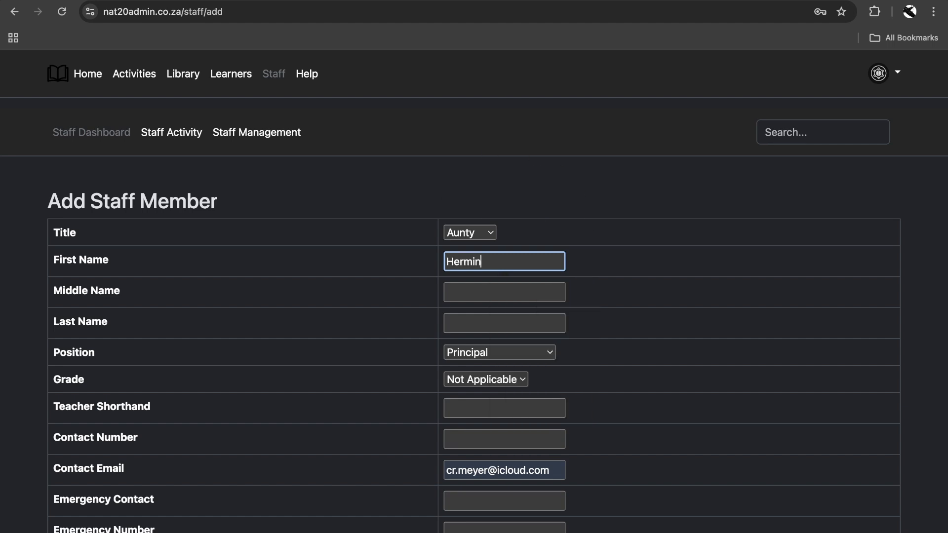
key(BackSpace)
text(one)
key(Tab)
key(Tab)
text(Granger)
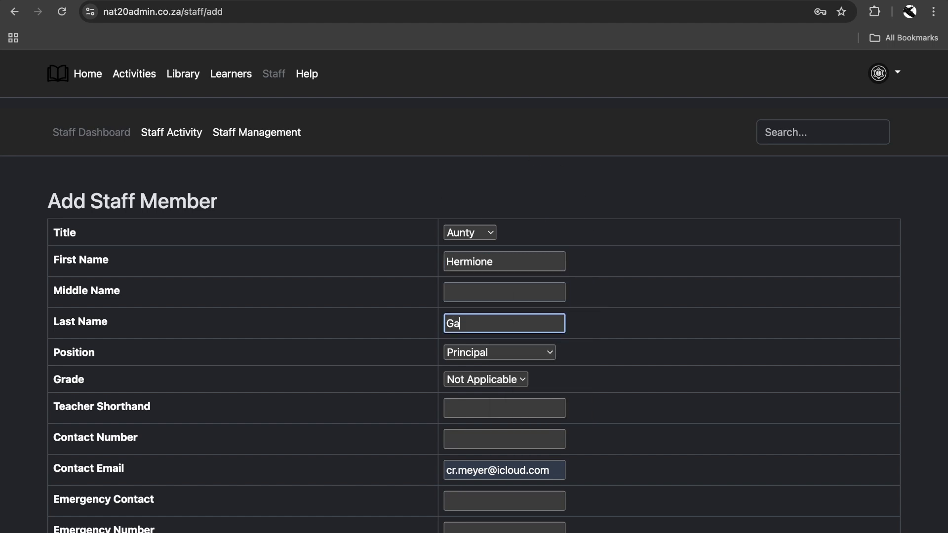
Step: Set the position to Teacher, the grade to Grade 1 and the teacher shorthand to G
key(Tab)
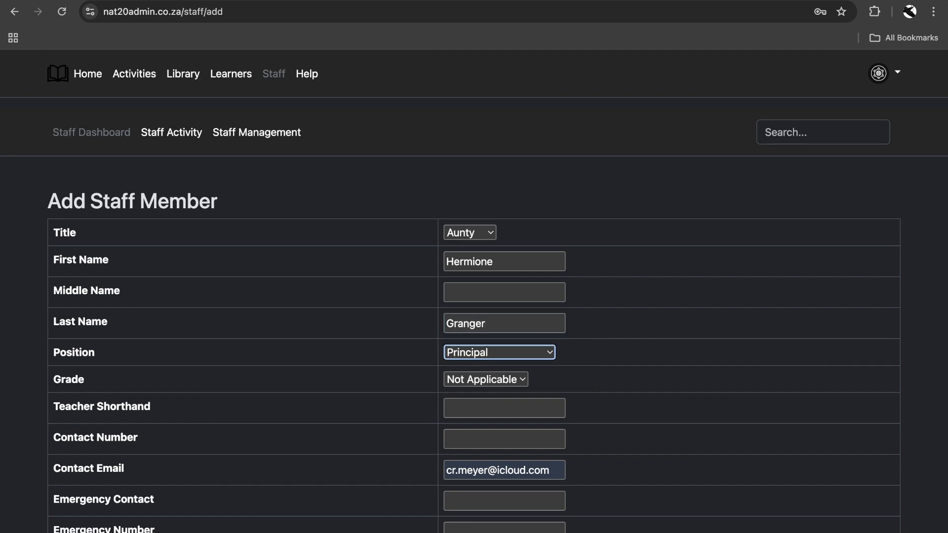
key(t)
key(Tab)
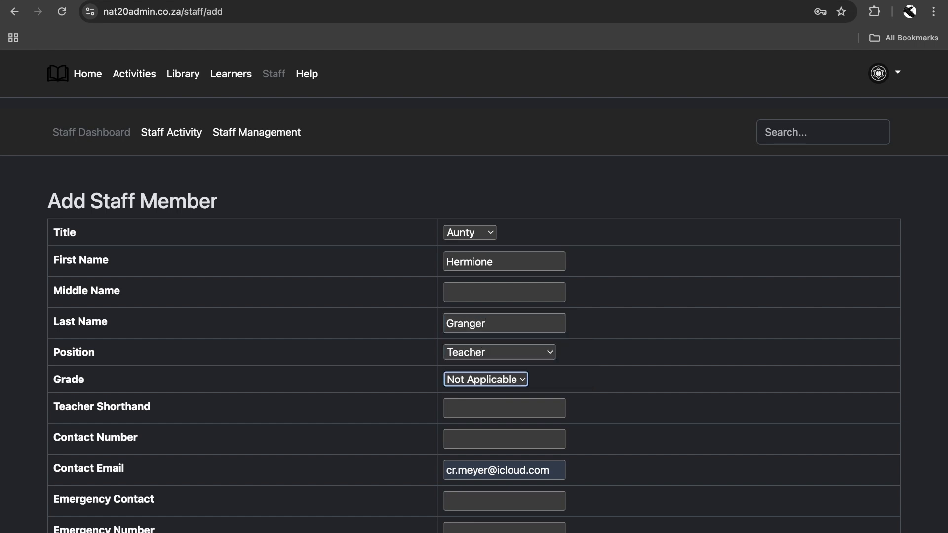
click(508, 383)
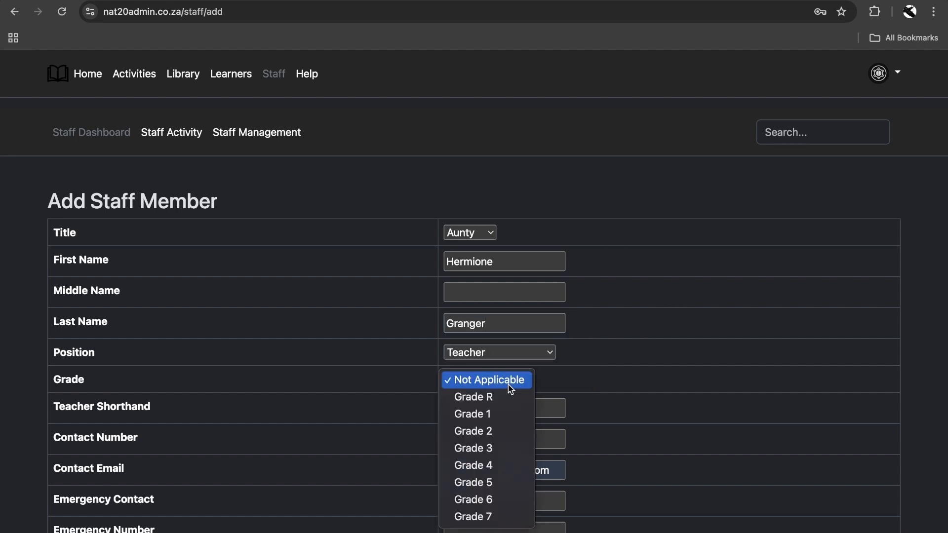
click(506, 417)
click(509, 415)
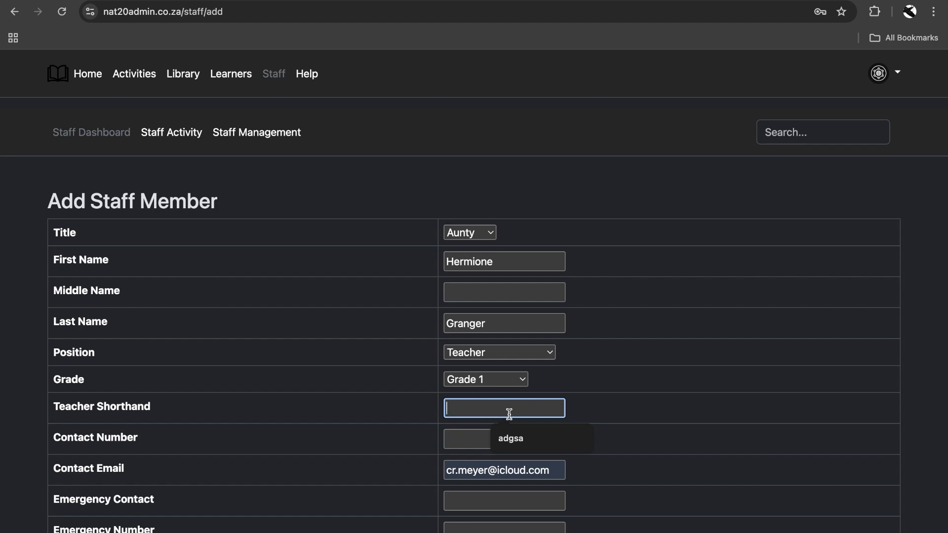
text(G)
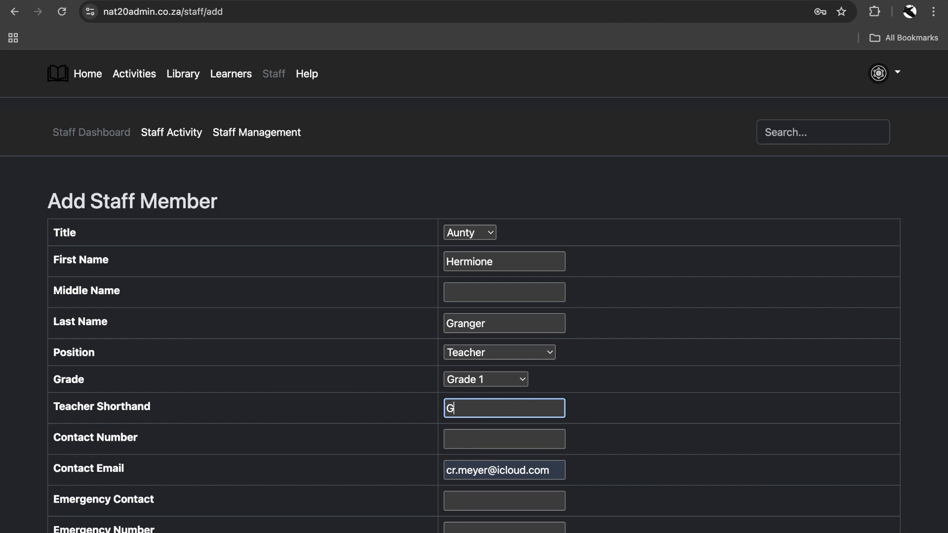
scroll(640, 406, down, 3)
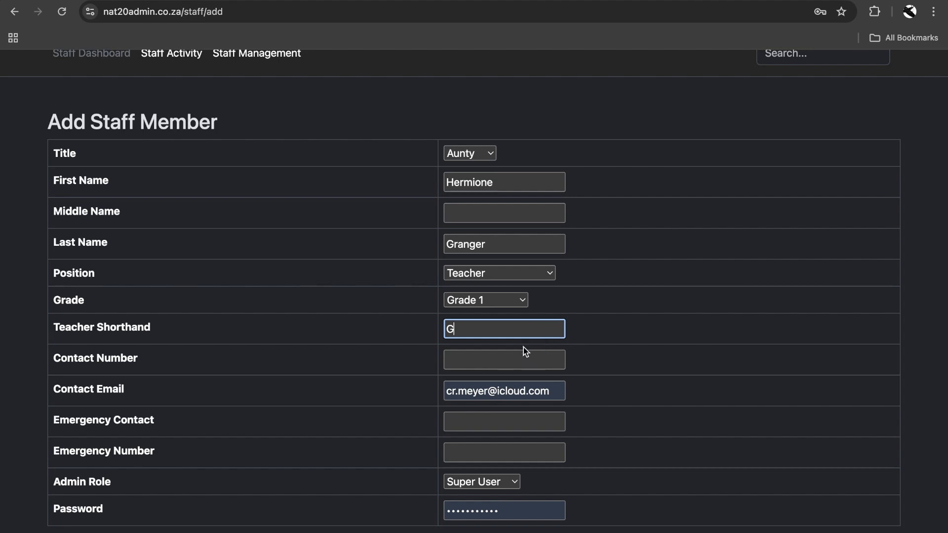
Step: Enter the contact number and replace the prefilled contact e-mail with the teacher's address
click(493, 357)
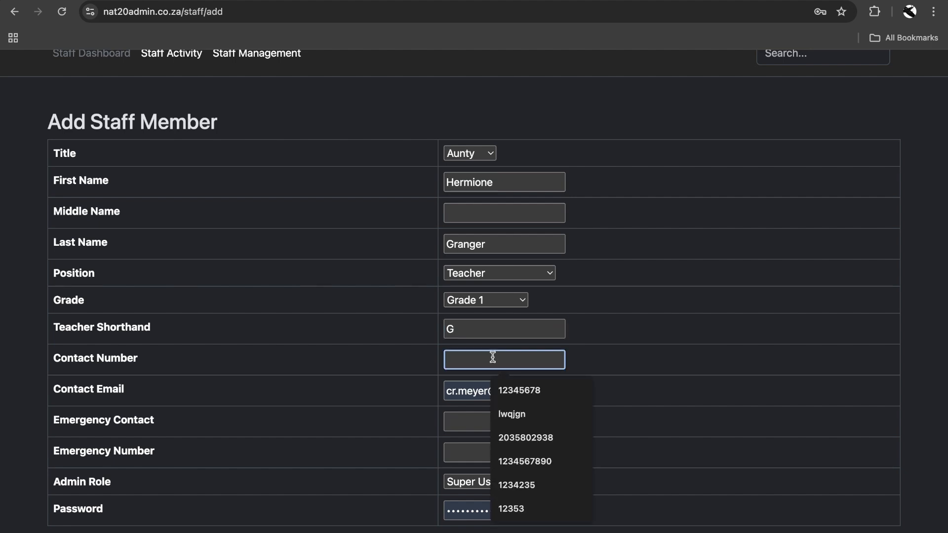
text(012345678)
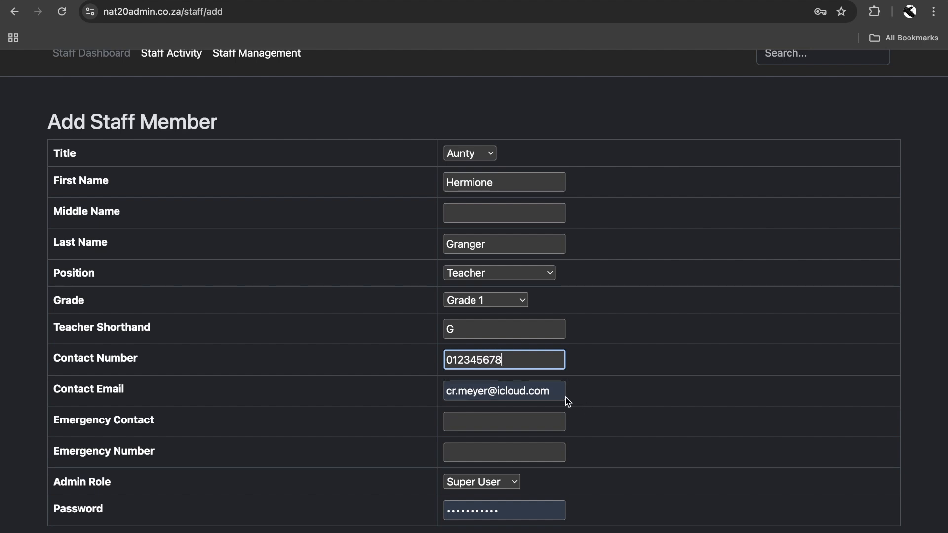
double_click(559, 390)
triple_click(558, 391)
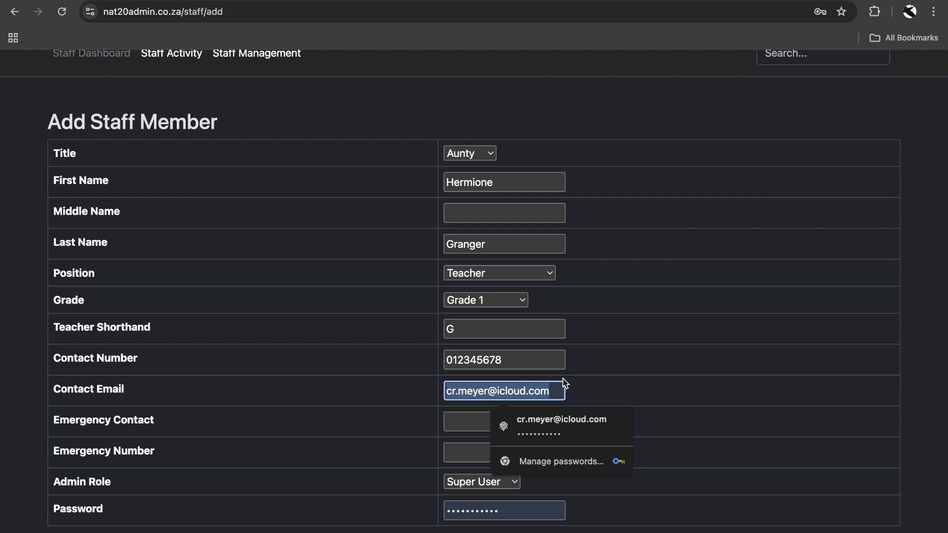
text(herm)
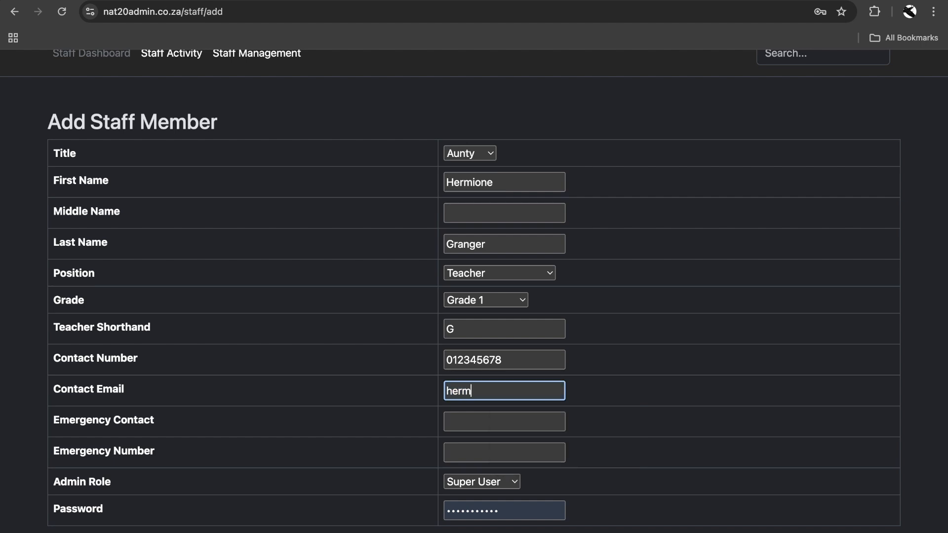
text(ione@test.com)
Step: Fill in the emergency contact's name and emergency number, then open the Admin Role list
key(Tab)
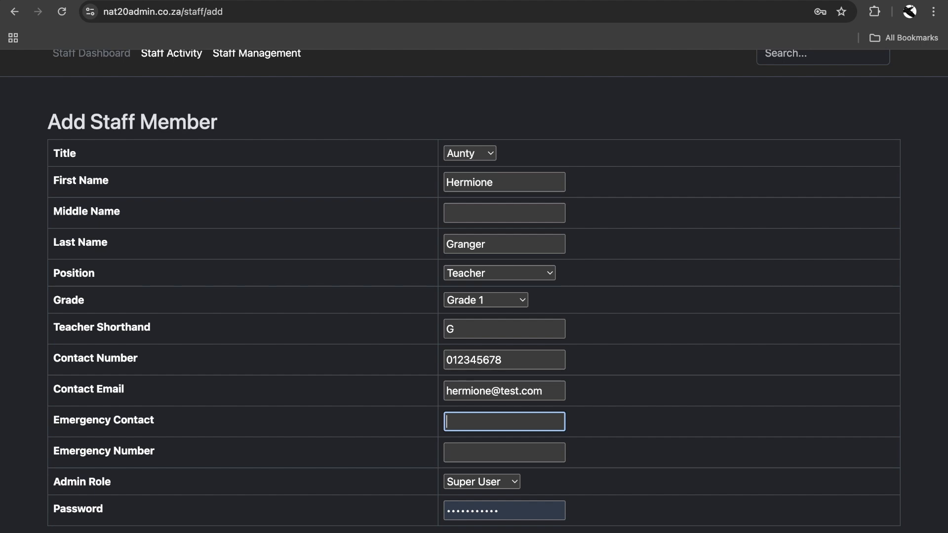
text(Ron Weasley)
key(Tab)
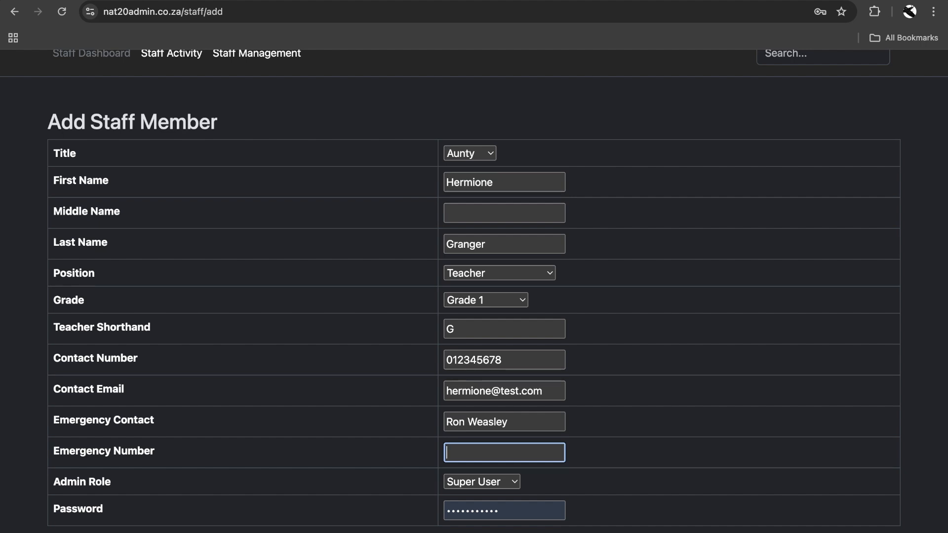
text(123456789)
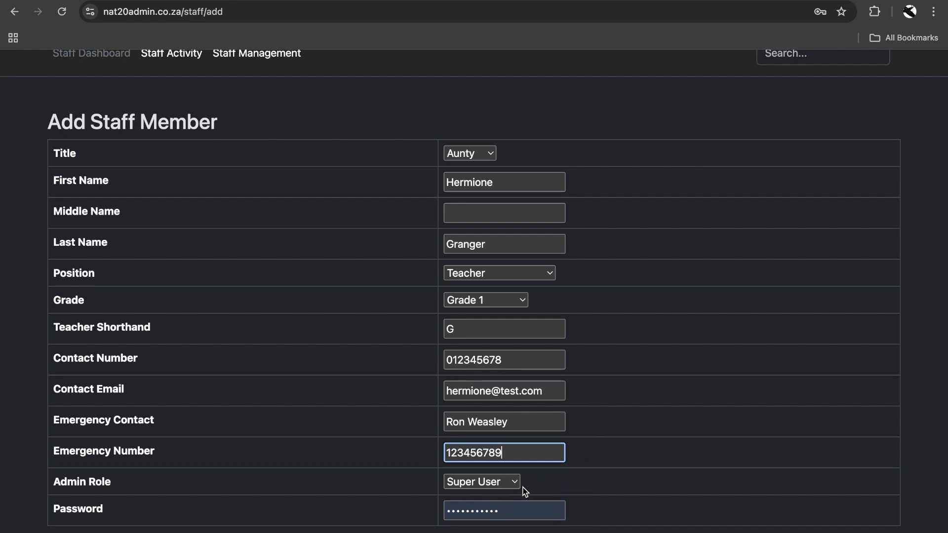
click(506, 486)
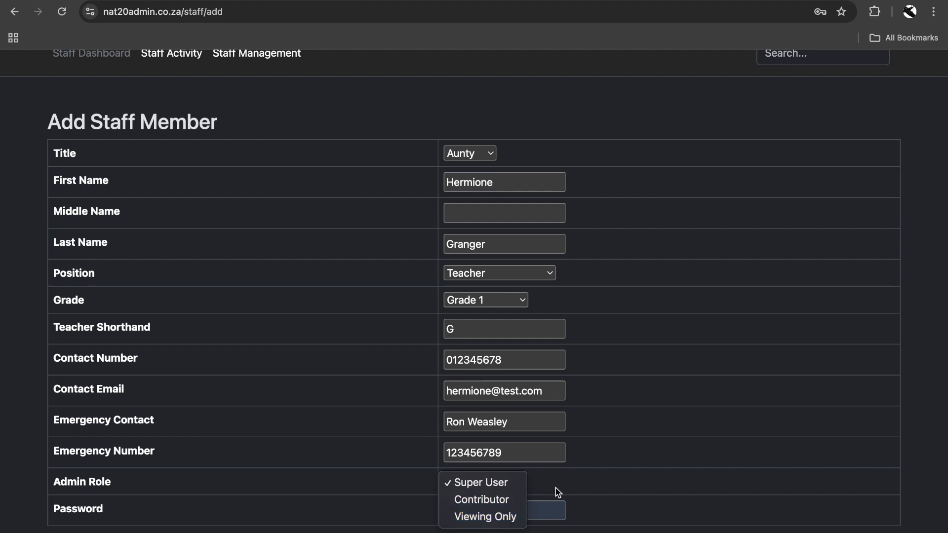
Step: Keep Super User as the admin role, replace the password and submit the form
click(580, 493)
drag(537, 512, 402, 512)
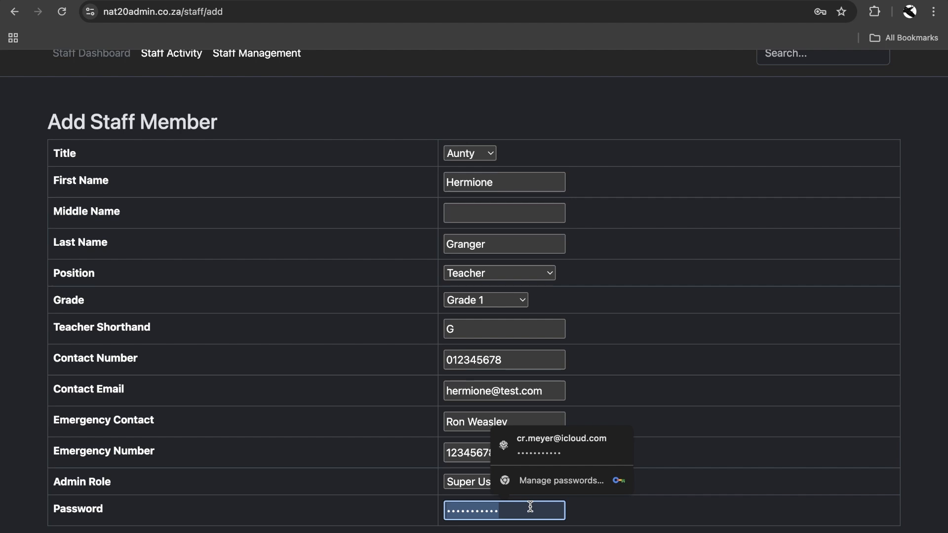
text(123456789)
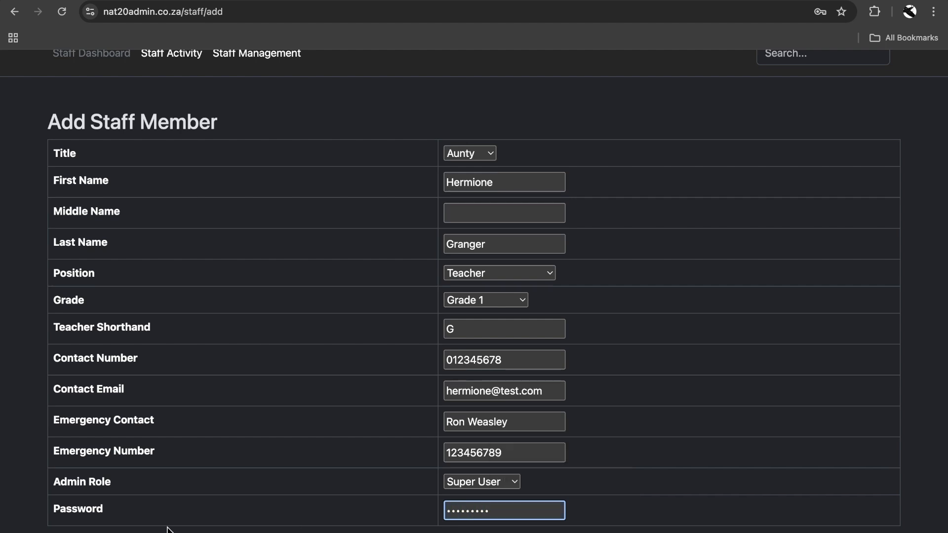
key(Return)
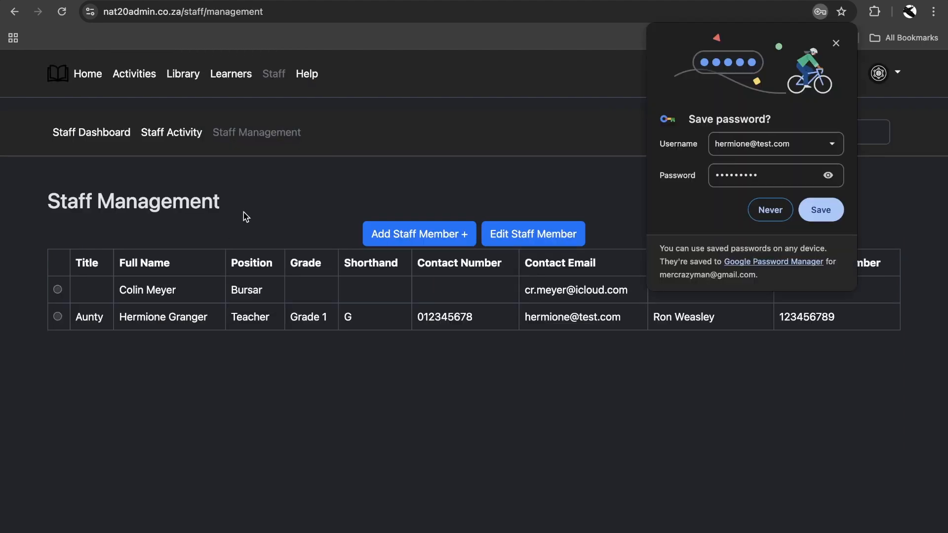
Step: Dismiss Chrome's data breach warning and decline saving the password
click(591, 197)
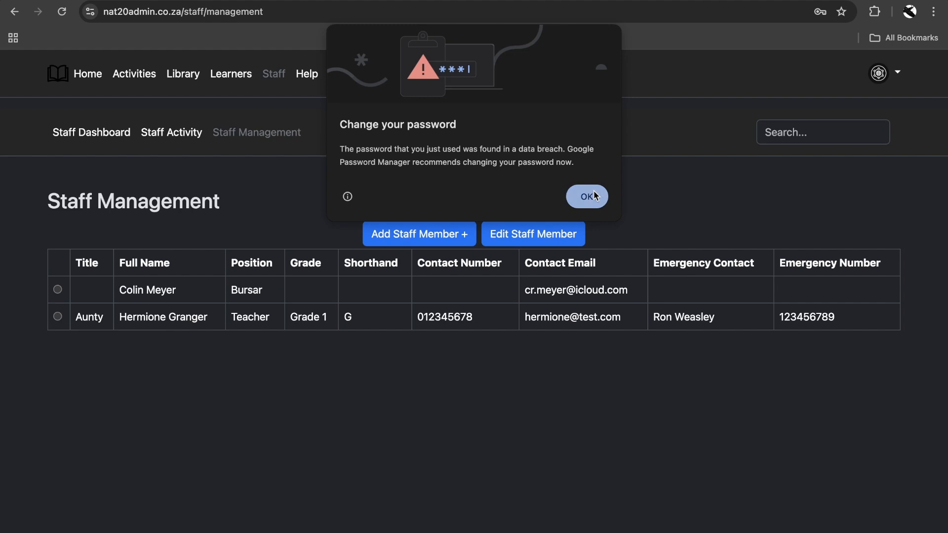
click(781, 214)
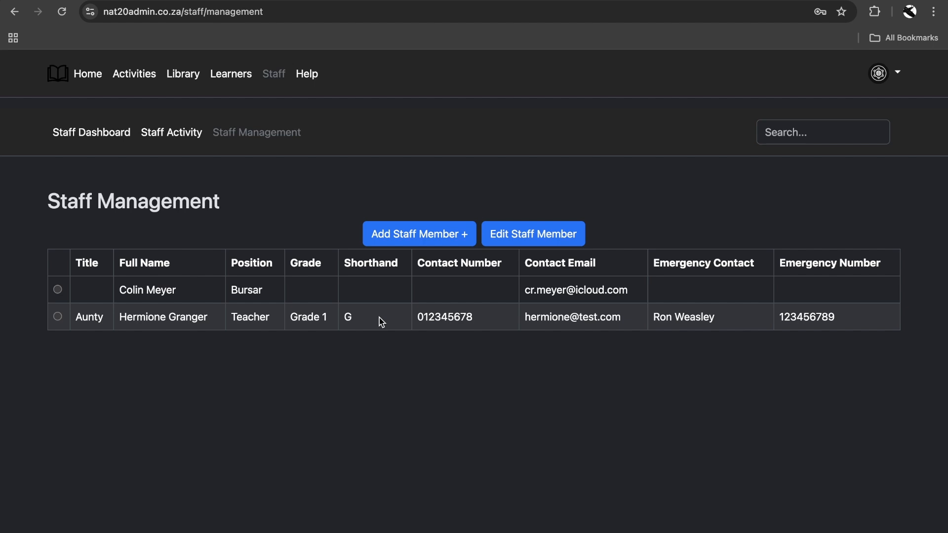
Step: Start another staff entry with title Mr. and the staff member's first and last name
click(400, 228)
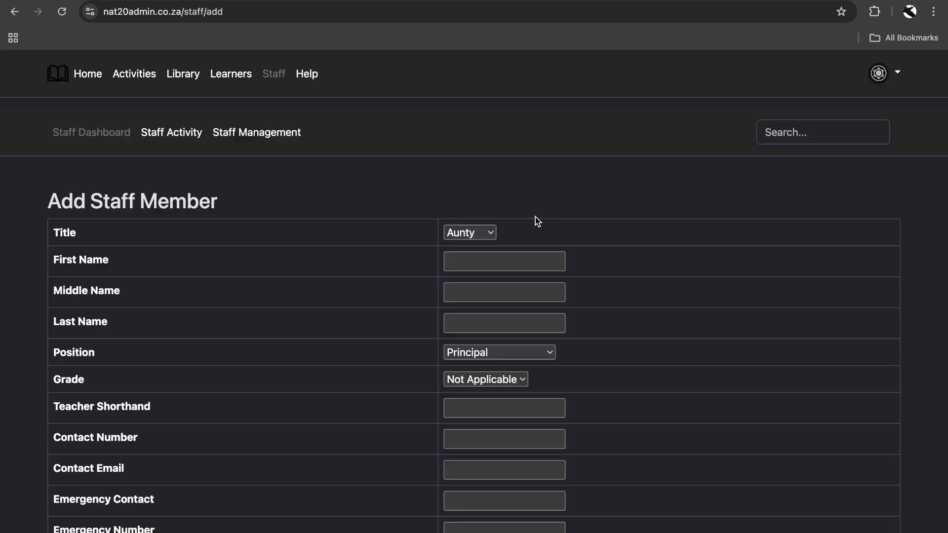
click(491, 234)
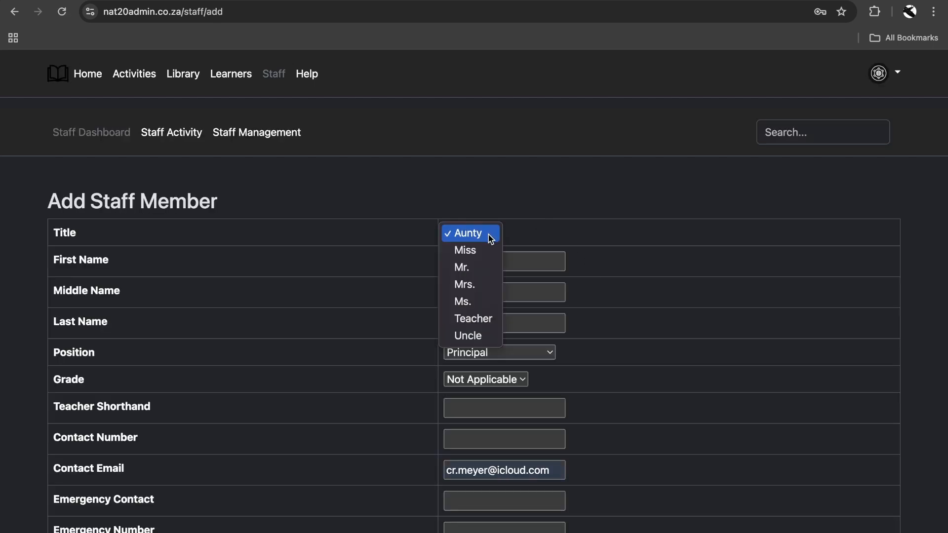
click(483, 274)
click(499, 262)
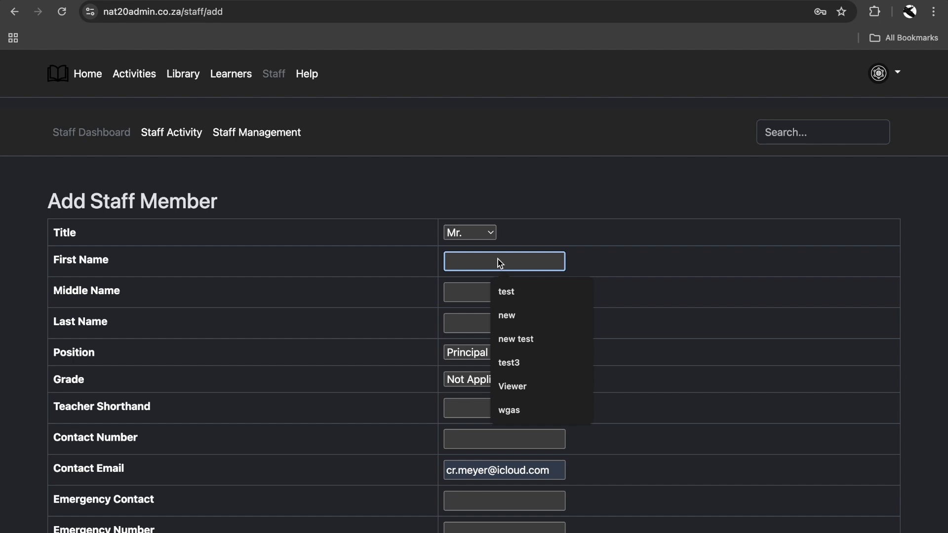
text(Severus)
key(Tab)
key(Tab)
text(Snape)
key(Tab)
Step: Set position Teacher, Grade 2, shorthand S, and enter the contact number
click(549, 352)
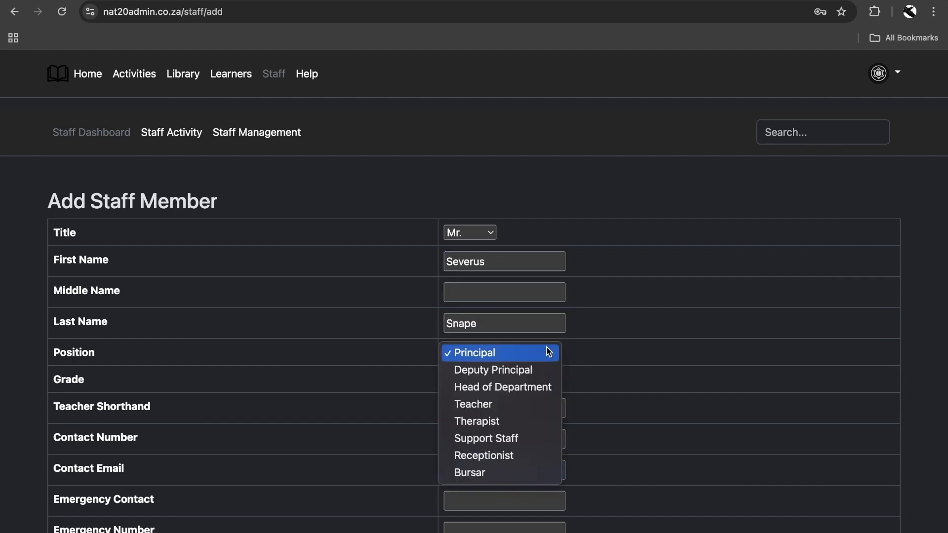
click(511, 405)
click(499, 388)
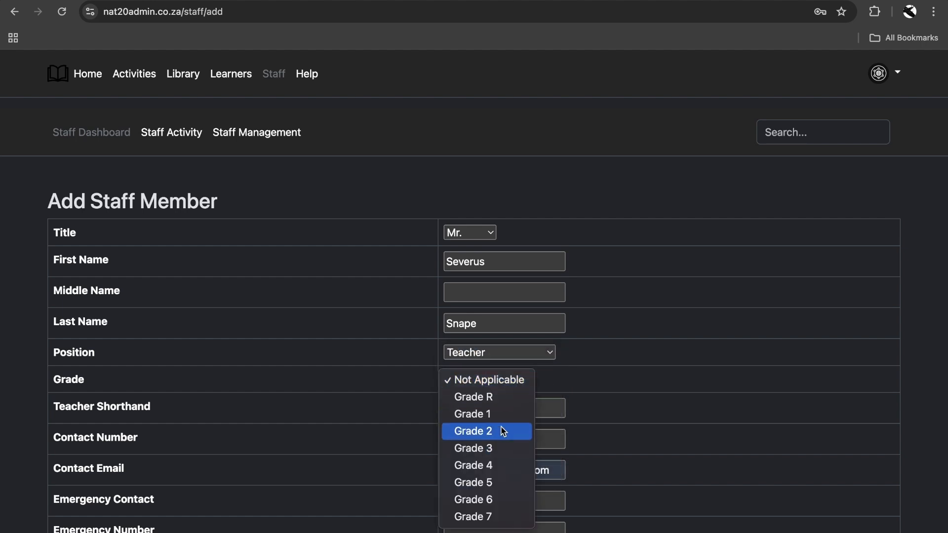
click(502, 431)
click(506, 407)
text(S)
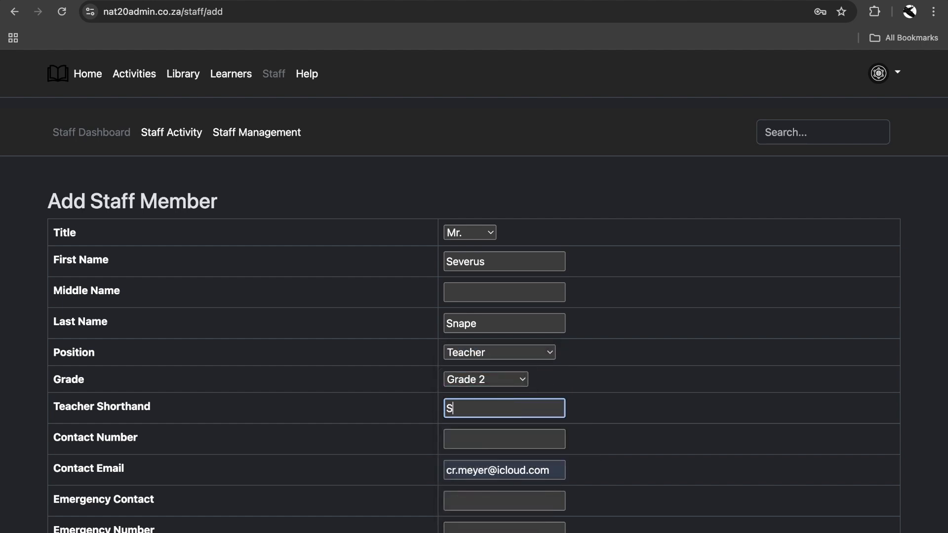
click(515, 441)
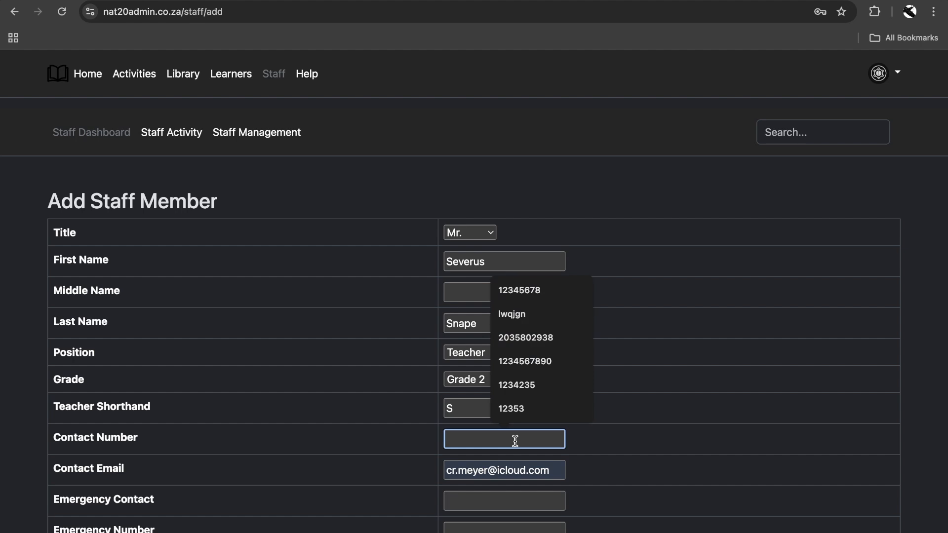
text(123456789)
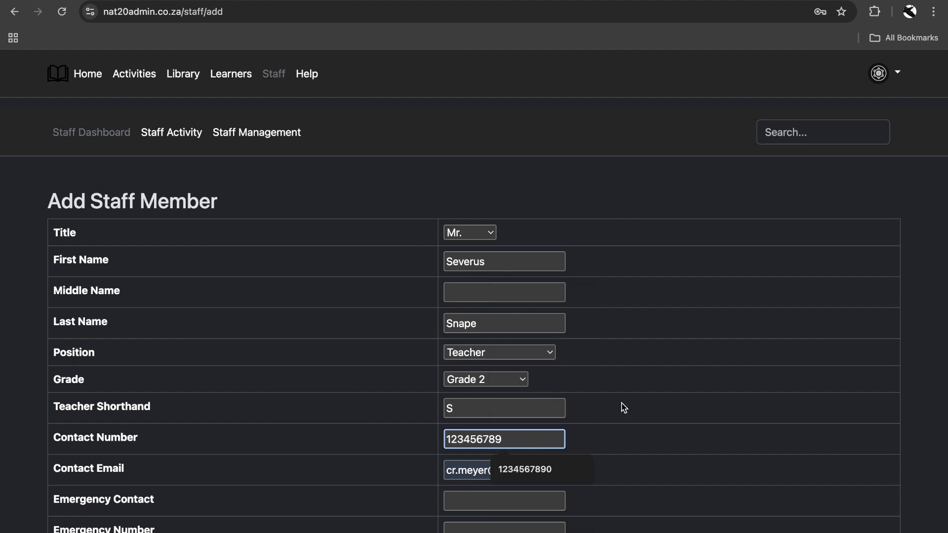
scroll(622, 407, down, 3)
Step: Replace the prefilled contact e-mail with the new teacher's address
key(super+a)
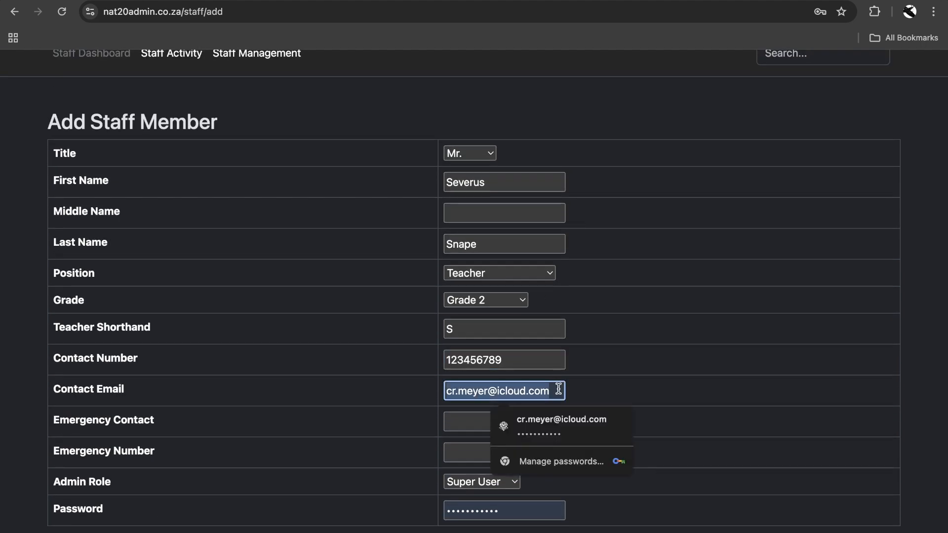
text(sever)
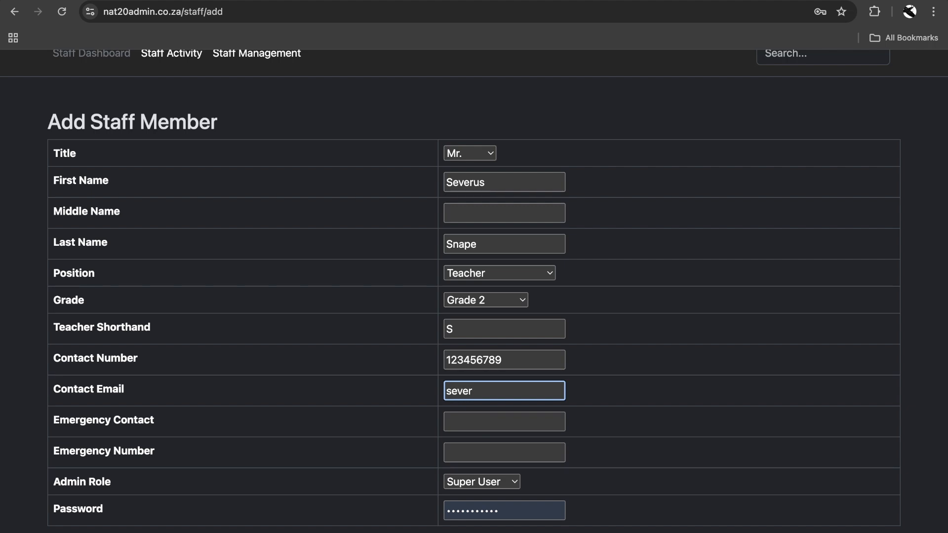
text(us@test.com)
key(Tab)
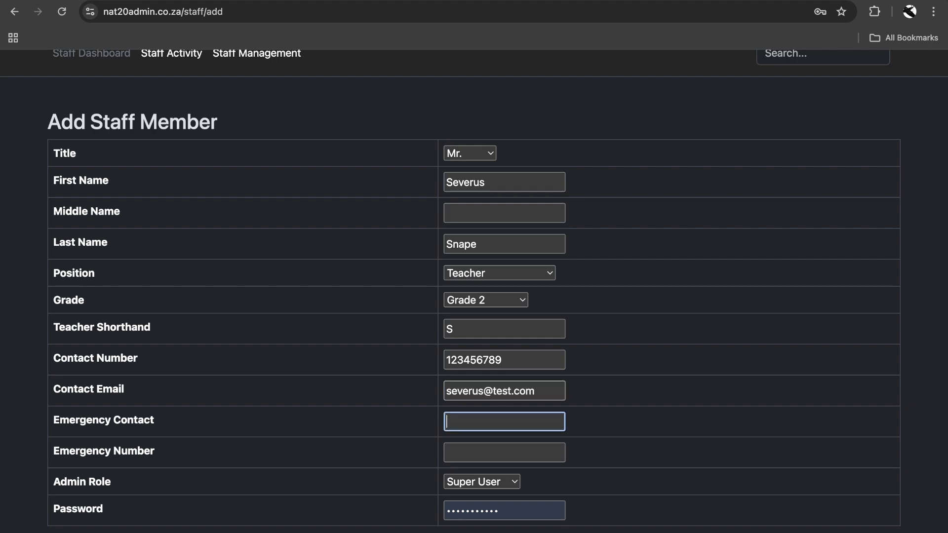
scroll(530, 447, down, 1)
scroll(523, 446, up, 1)
Step: Assign the Contributor admin role, replace the password and submit the form
click(481, 482)
click(487, 506)
double_click(528, 509)
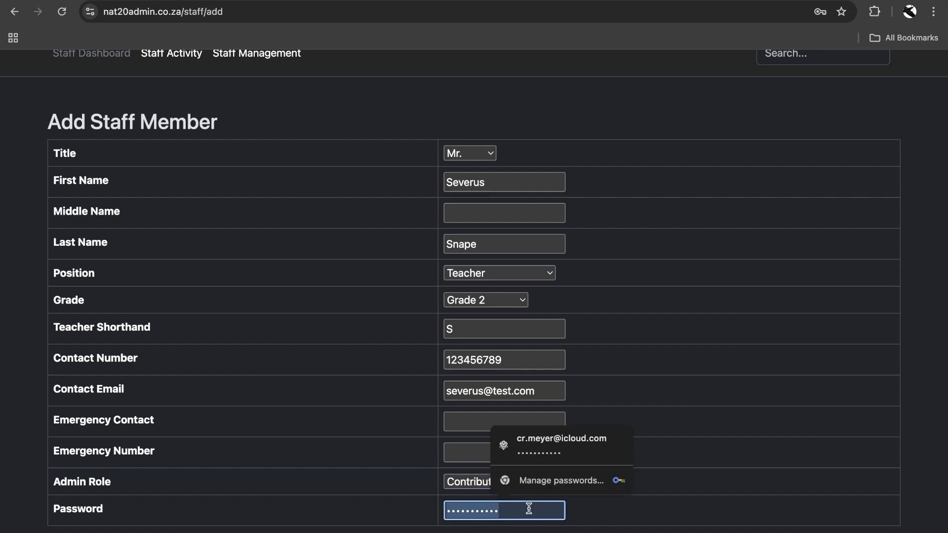
text(•••••••••)
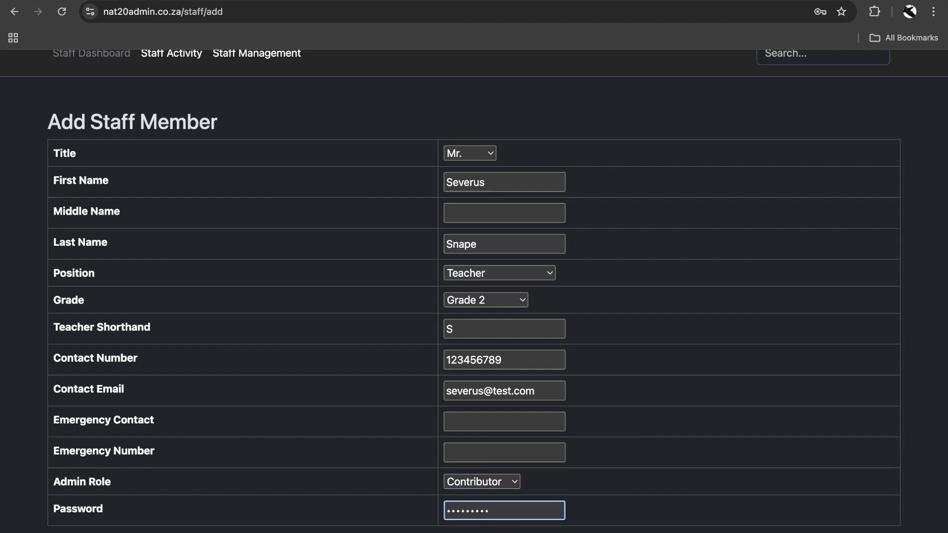
key(Return)
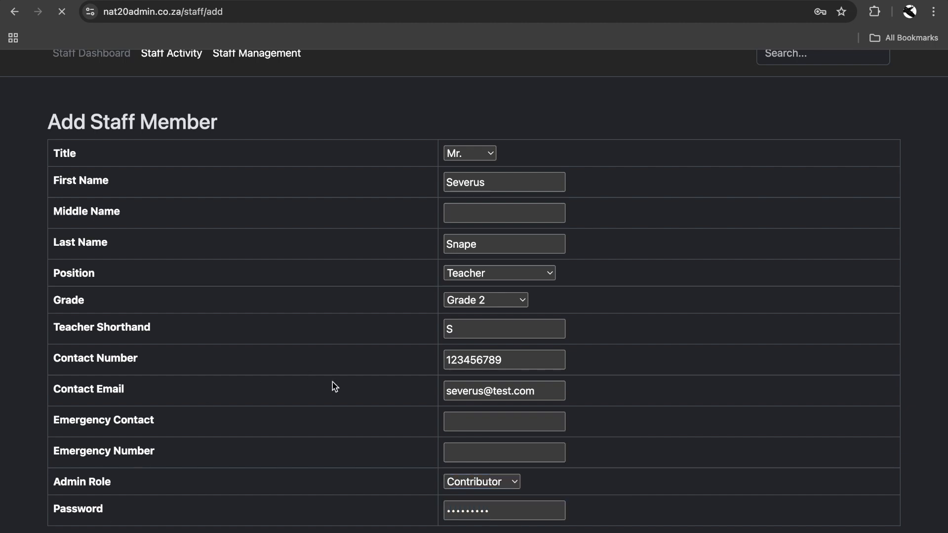